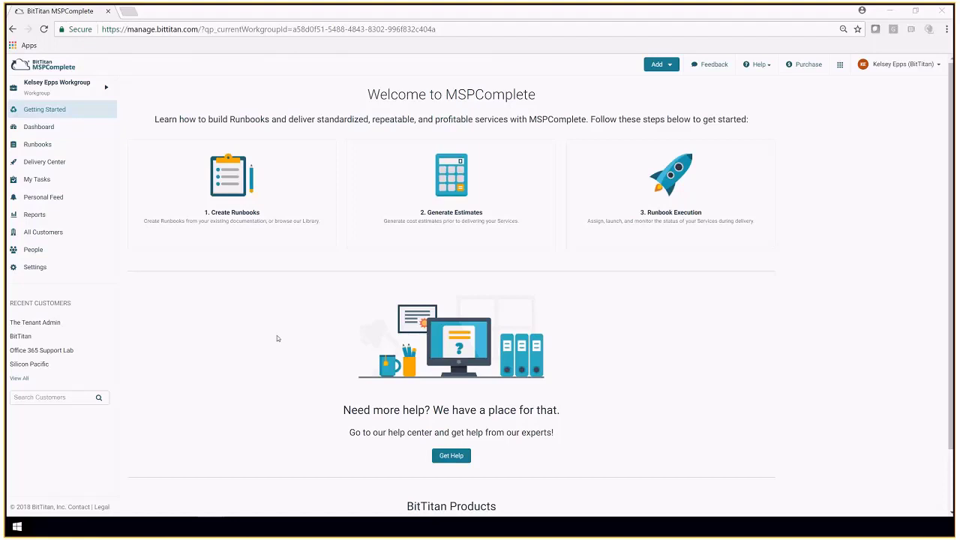
- Look over the form for adding a new customer and close it without saving
left_click(670, 67)
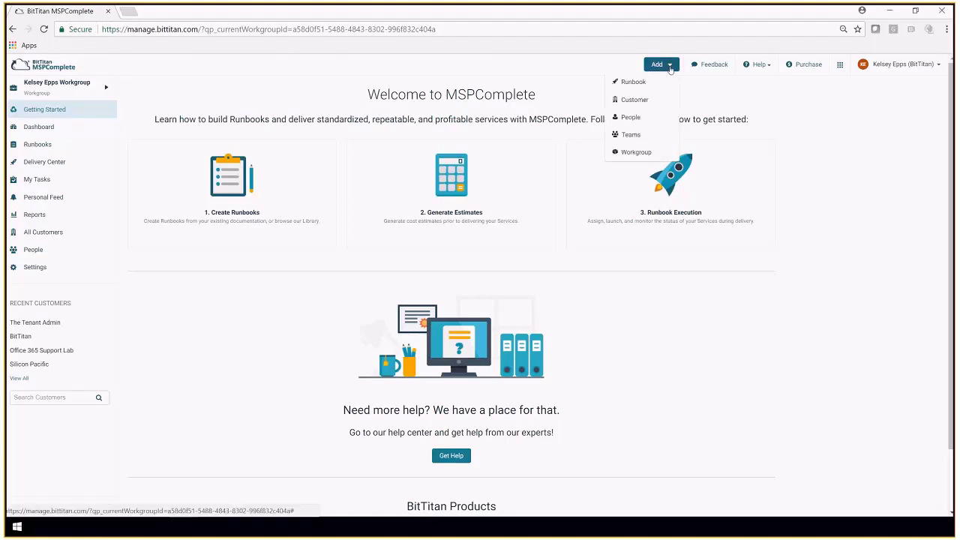
left_click(642, 102)
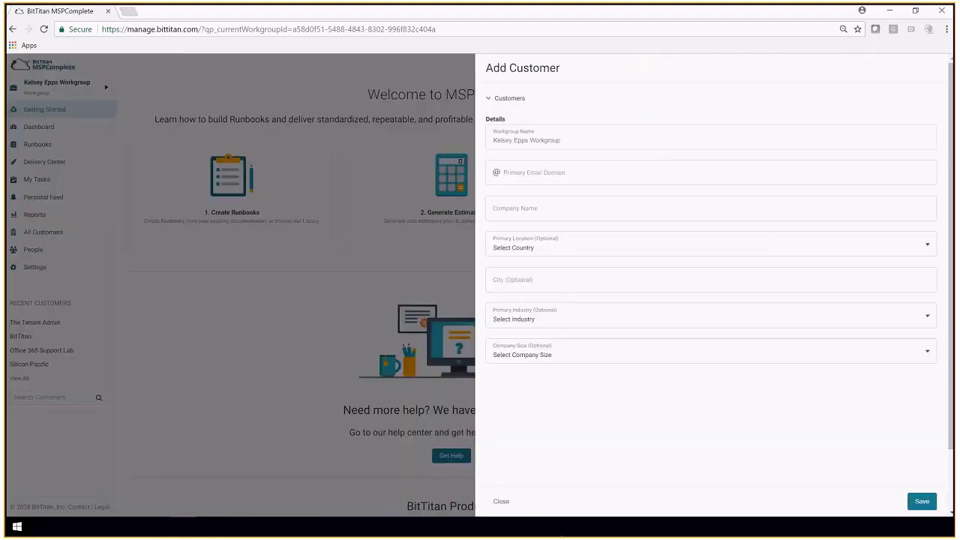
left_click(501, 502)
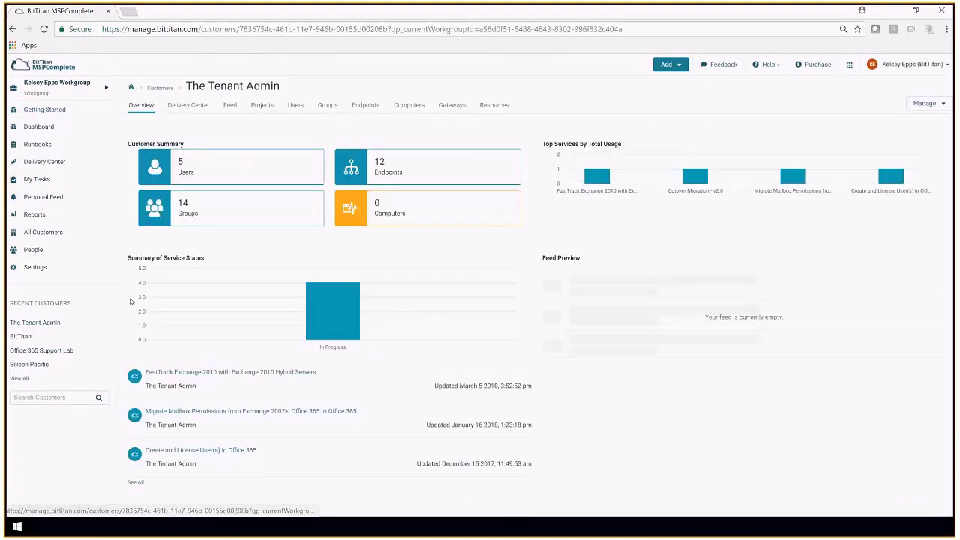
- Review The Tenant Admin customer's endpoints, its users and the available methods for adding users
left_click(365, 106)
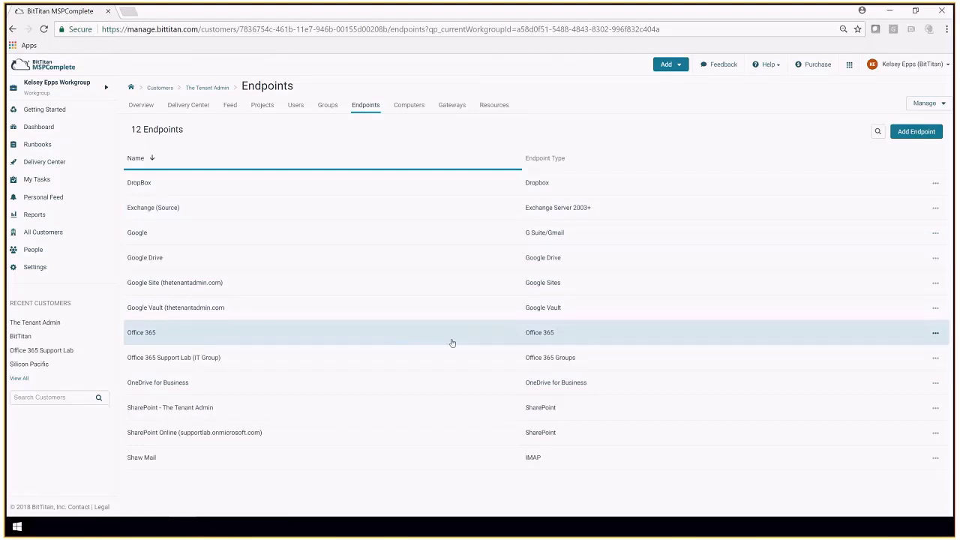
left_click(296, 105)
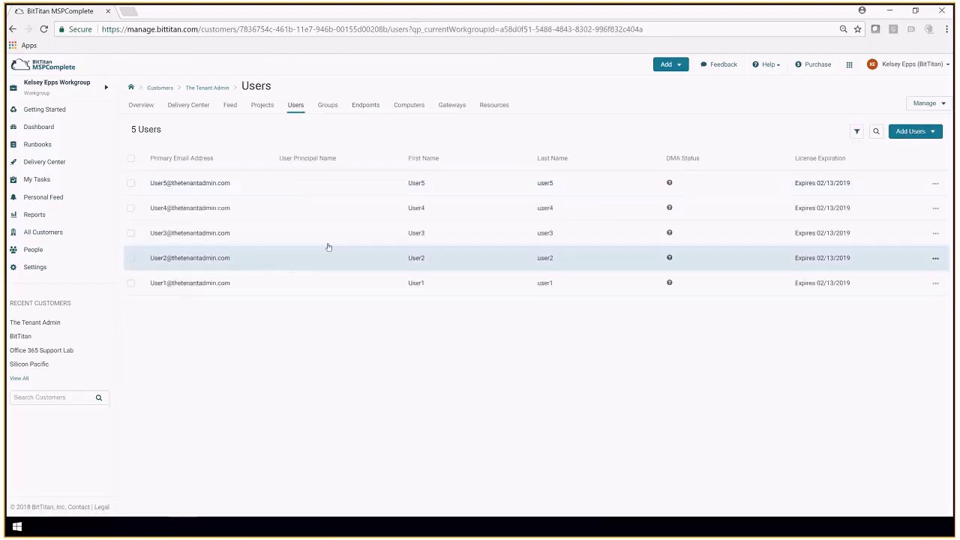
left_click(916, 134)
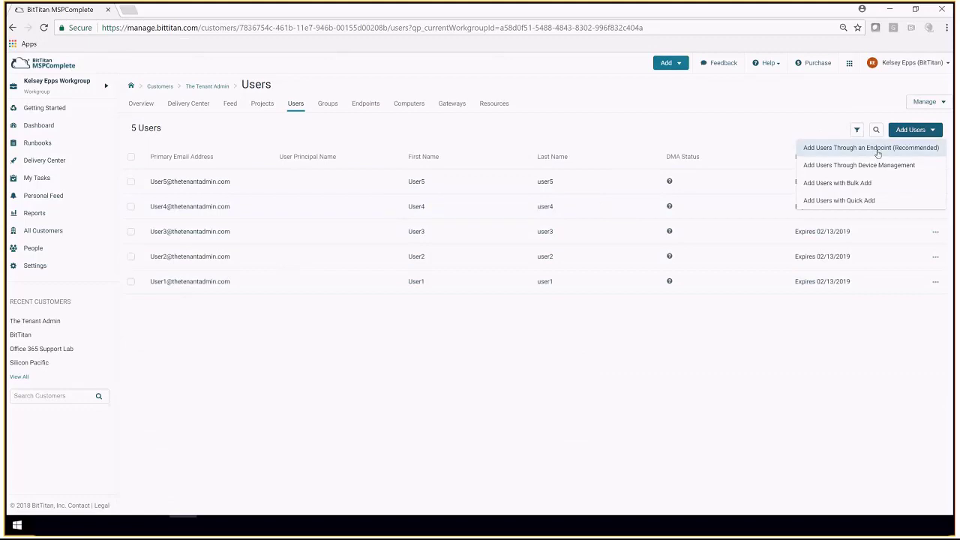
left_click(347, 377)
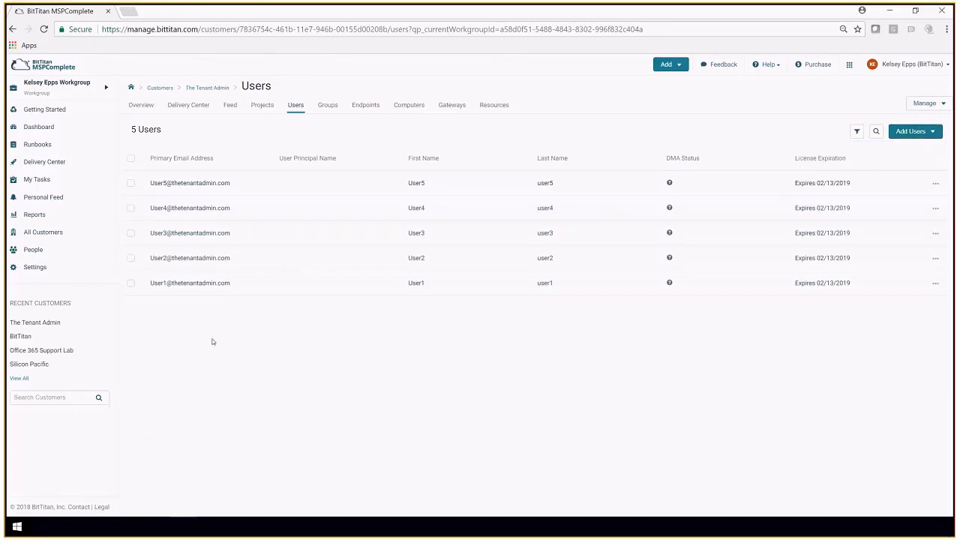
- Select all of the customer's users and switch to MigrationWiz for mailbox migration
left_click(130, 160)
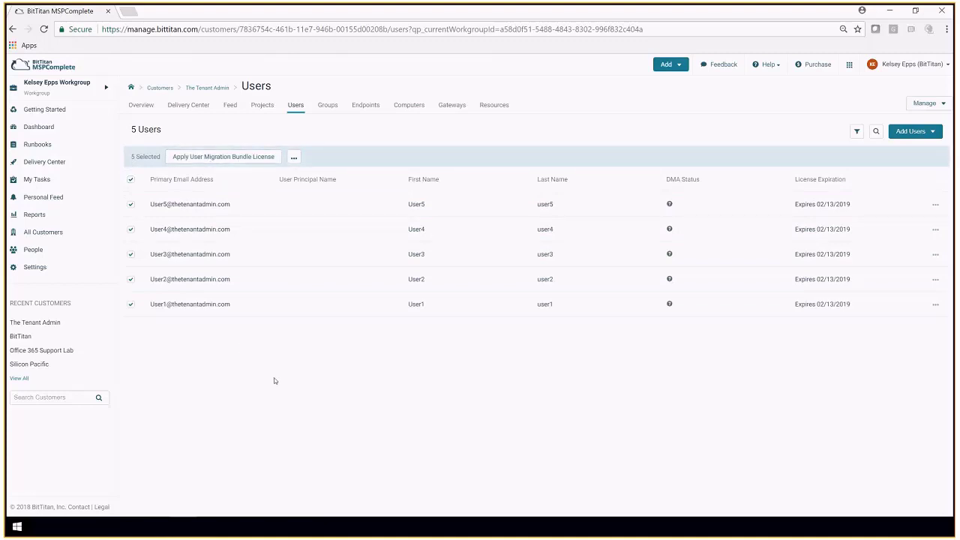
left_click(849, 64)
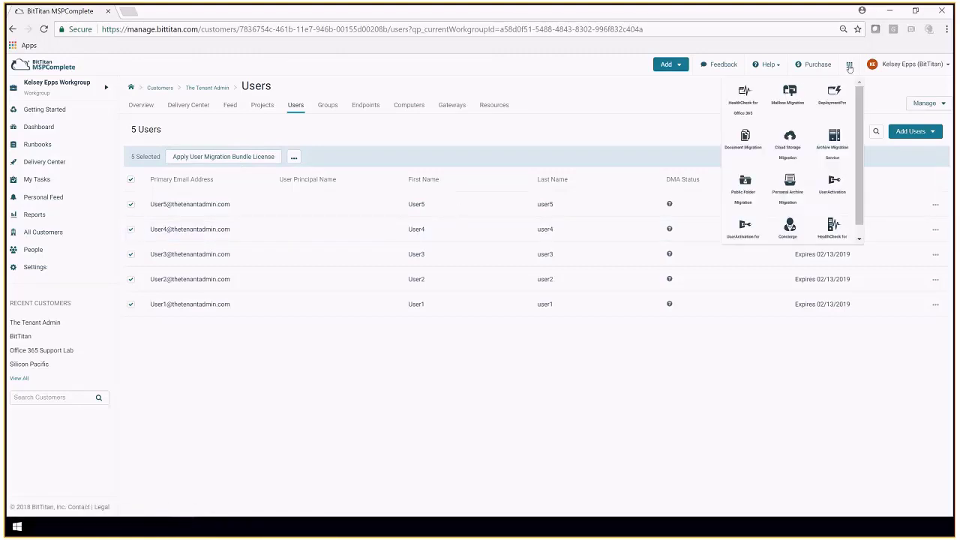
left_click(790, 94)
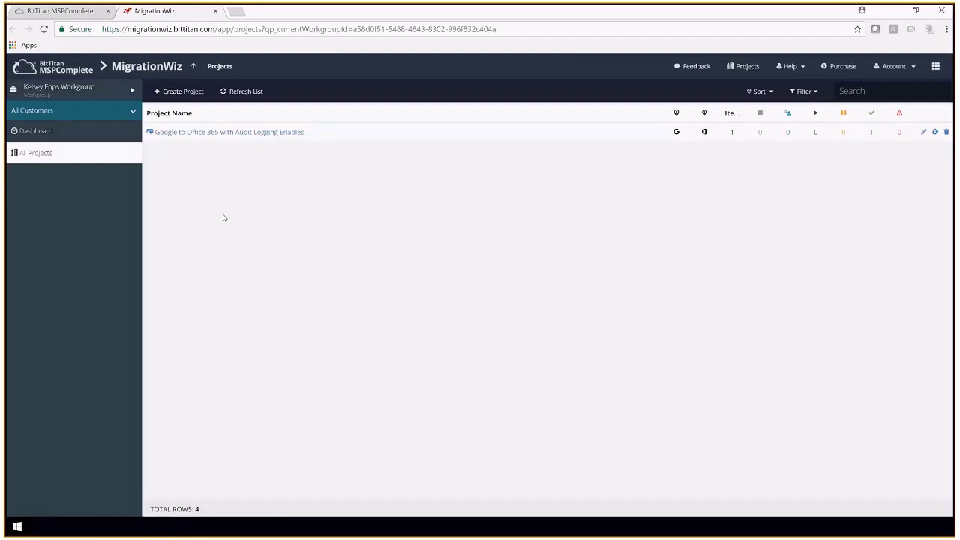
- Start a new migration project of the Mailbox type
left_click(190, 94)
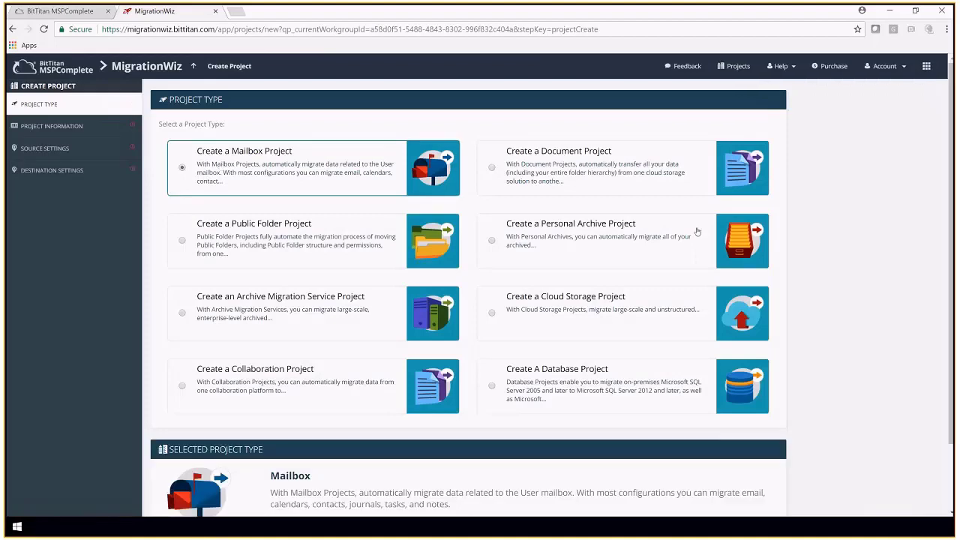
scroll(779, 411, "down", 2)
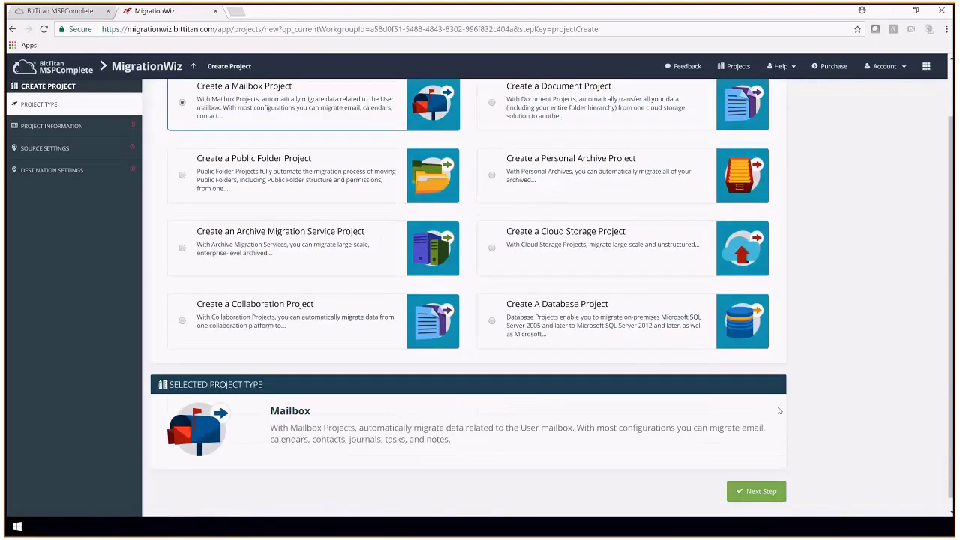
left_click(756, 491)
- Name the project "Exchange to Office 365" and assign it to the customer The Tenant Admin
left_click(275, 230)
type("Exchange")
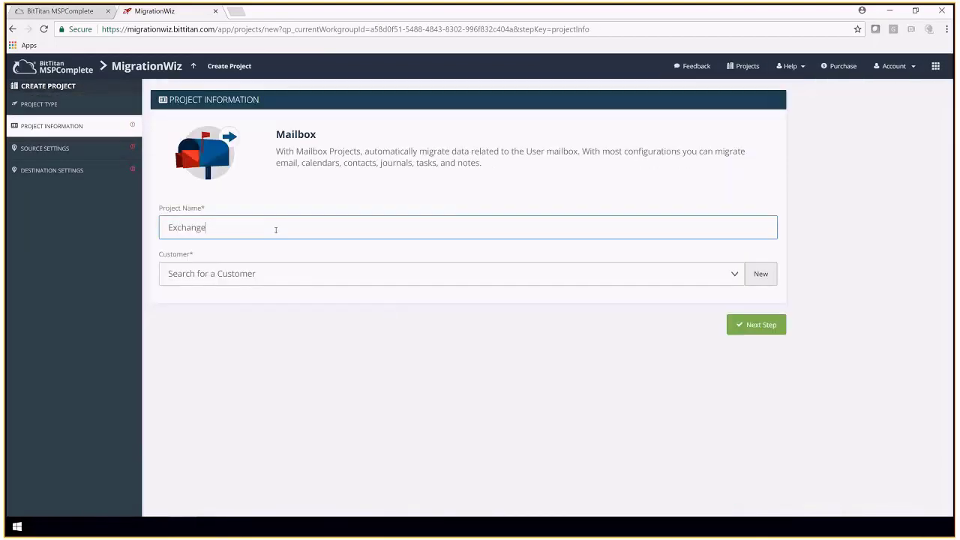
type(" to Office 365")
left_click(380, 281)
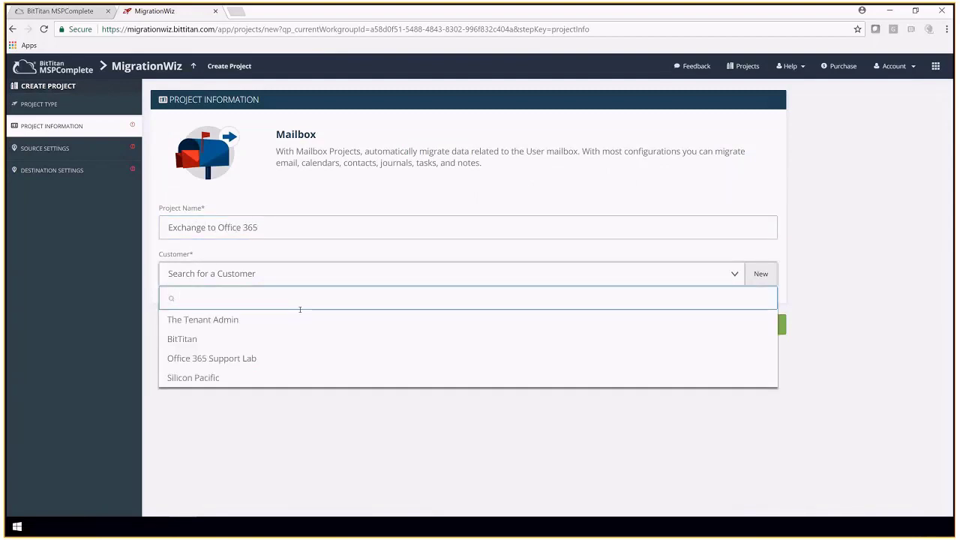
left_click(277, 325)
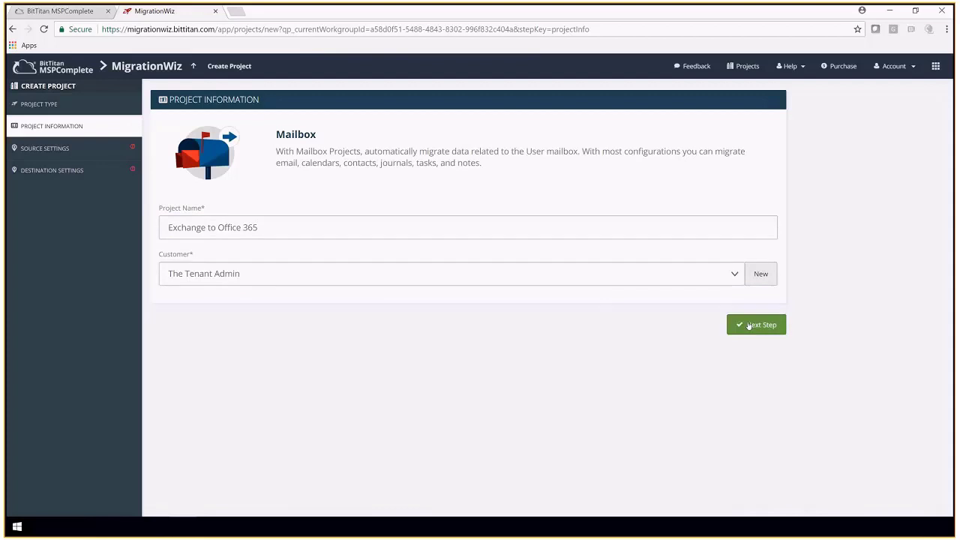
left_click(755, 324)
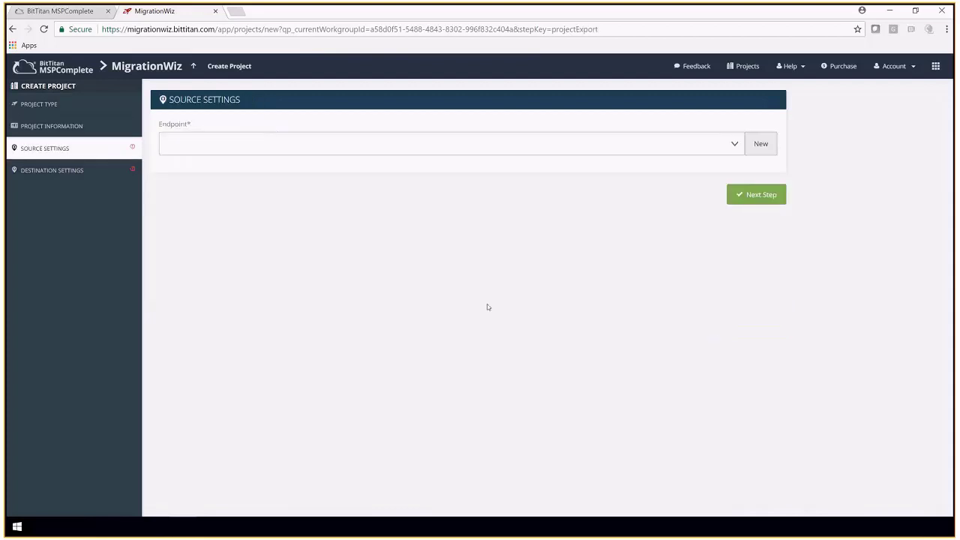
- Use the Exchange (Source) endpoint as the project's migration source
left_click(310, 150)
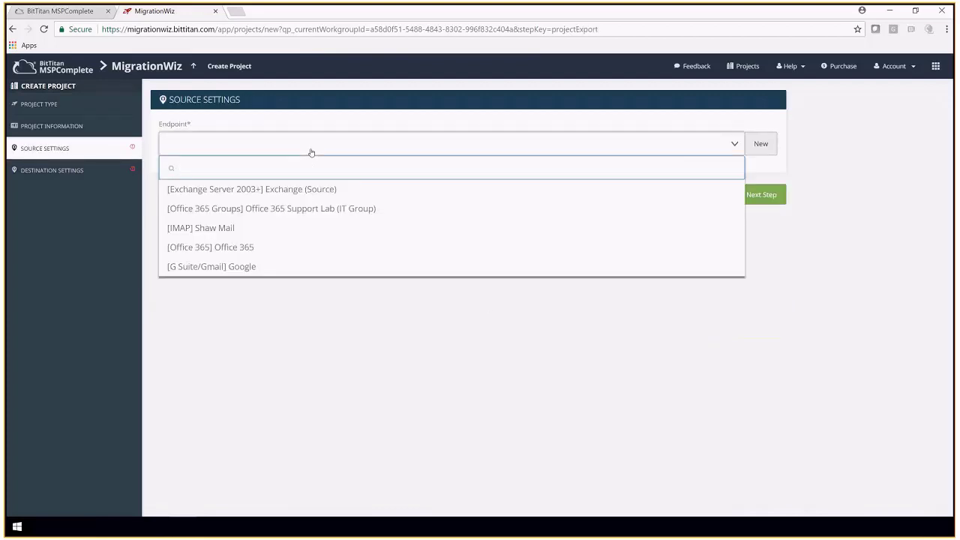
left_click(327, 193)
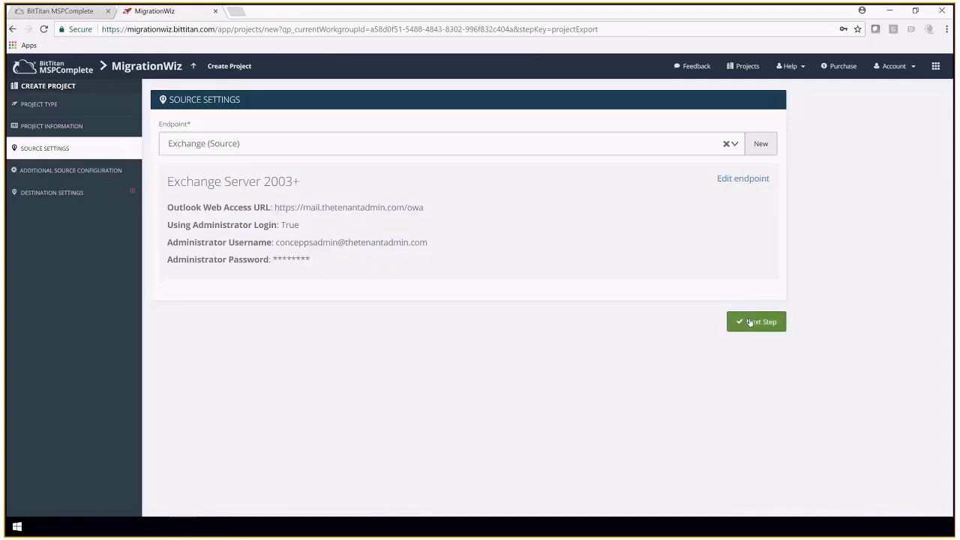
left_click(754, 321)
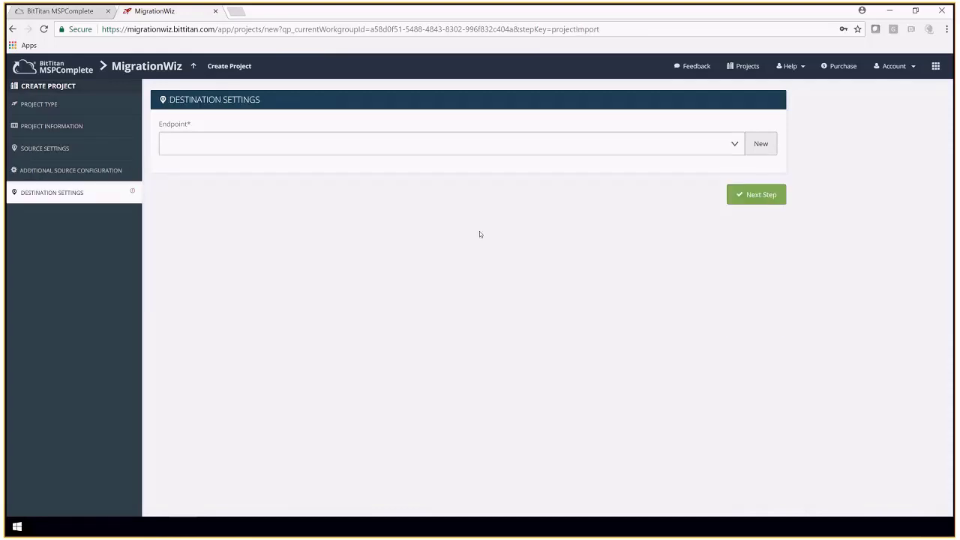
- Use the Office 365 endpoint as the migration destination and save the project
left_click(230, 148)
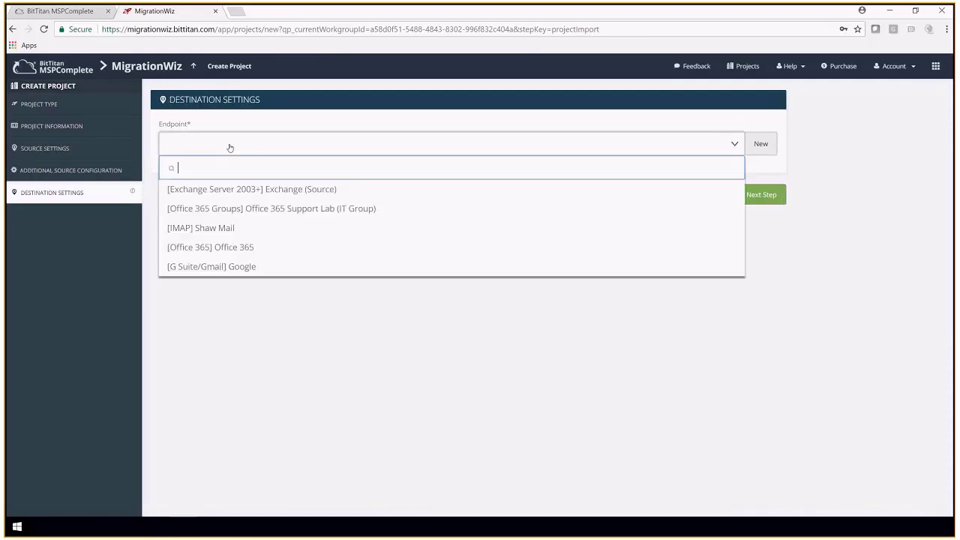
left_click(231, 247)
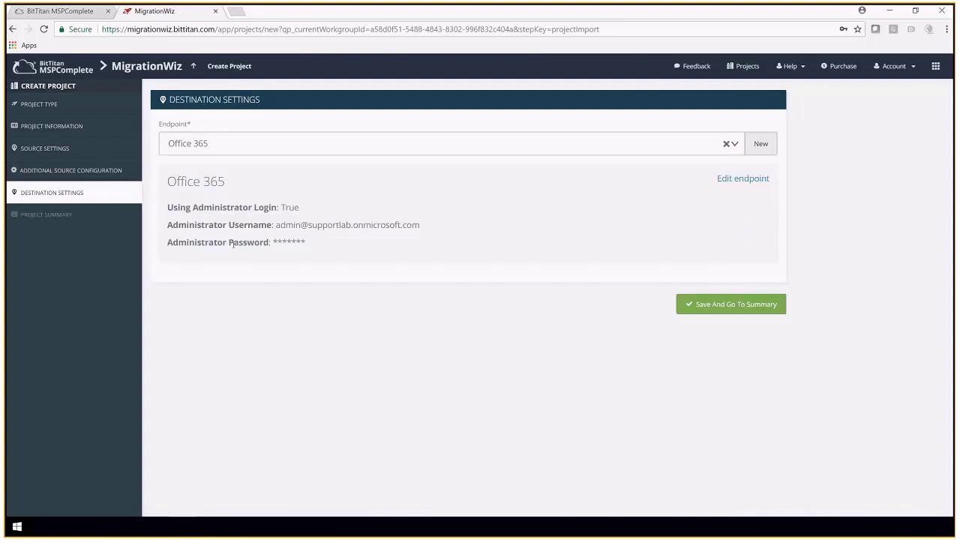
left_click(730, 305)
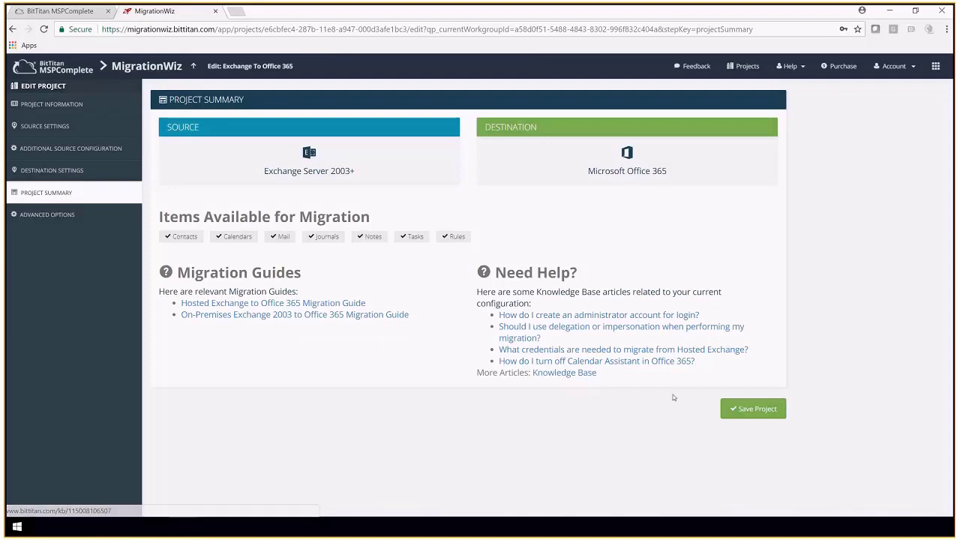
left_click(746, 408)
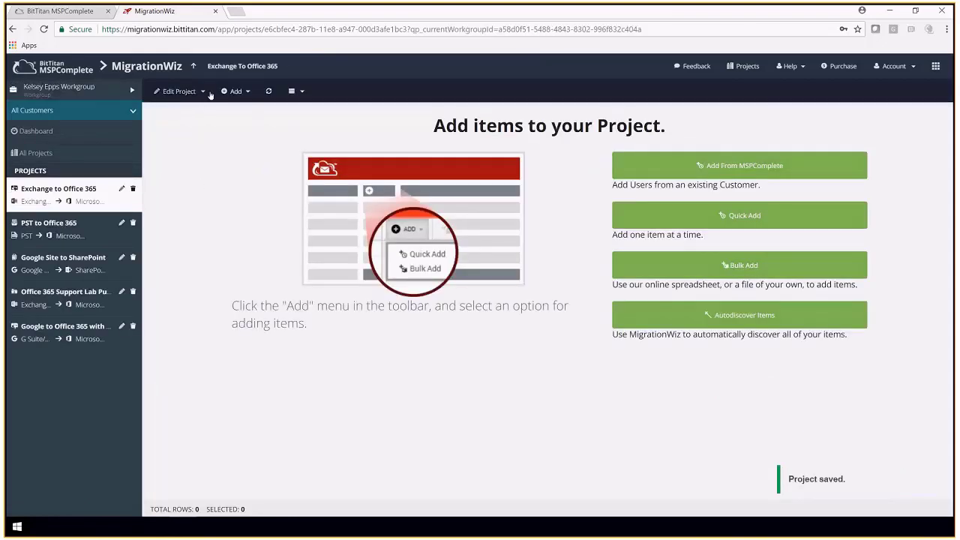
- Review the project's advanced options and enable logging the subjects of failed items
left_click(203, 93)
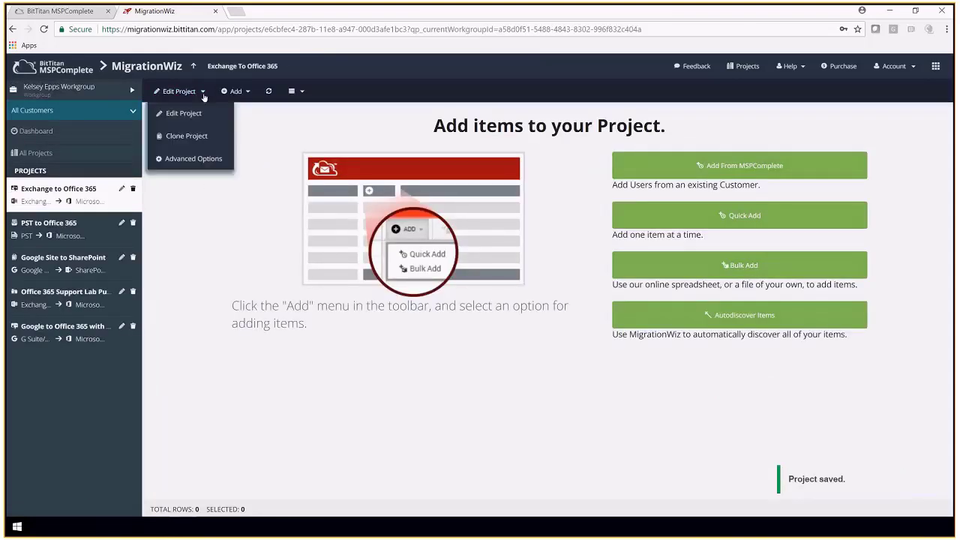
left_click(204, 161)
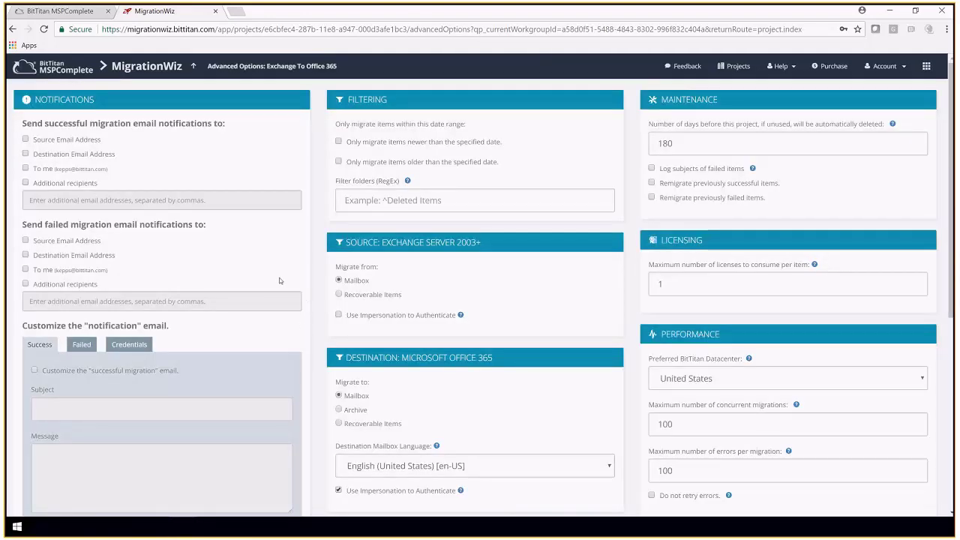
scroll(300, 276, "down", 1)
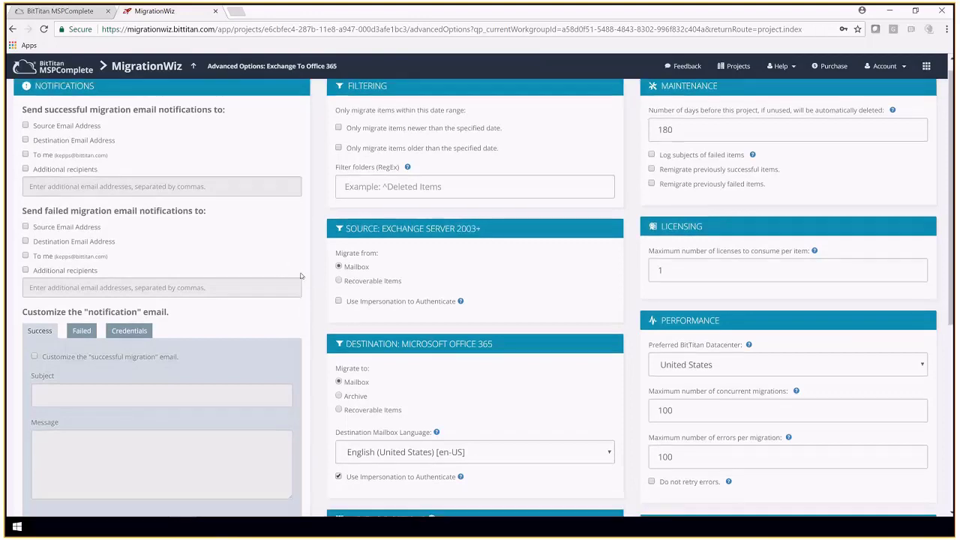
scroll(300, 276, "down", 2)
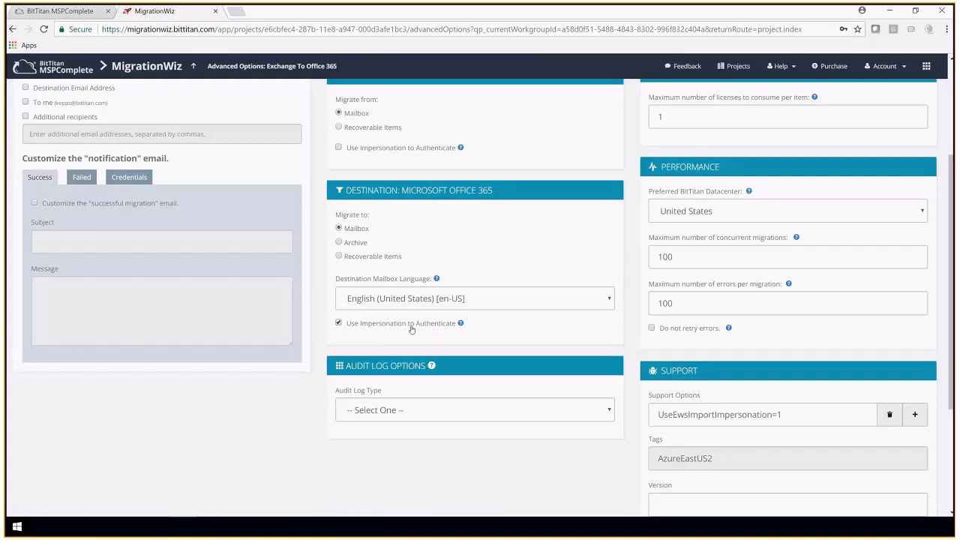
scroll(570, 321, "up", 1)
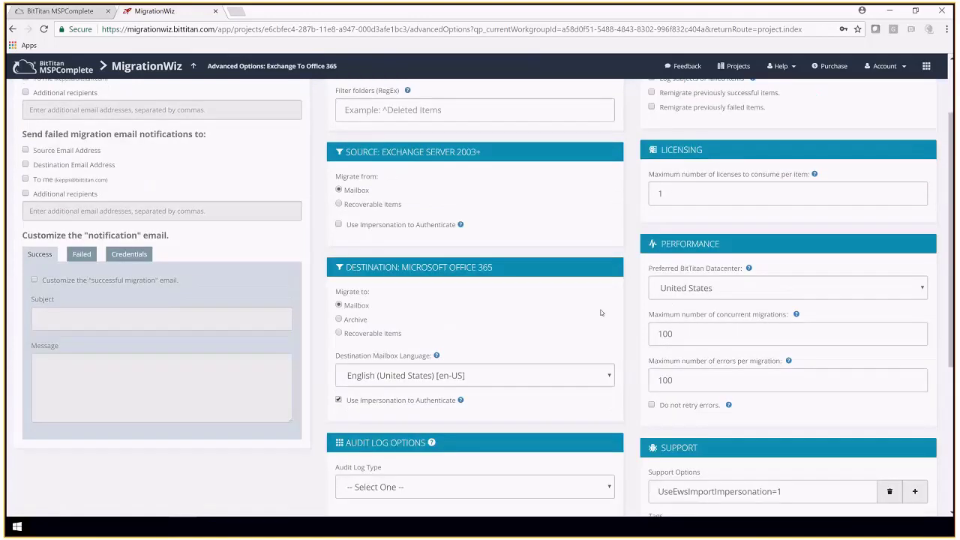
scroll(600, 312, "up", 1)
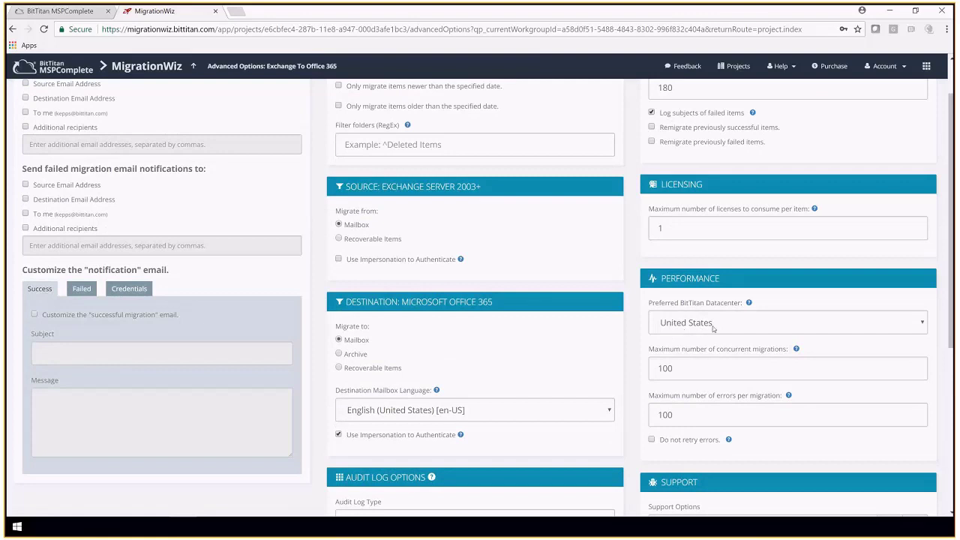
- Set the maximum number of concurrent migrations to 25 and save the project options
double_click(666, 368)
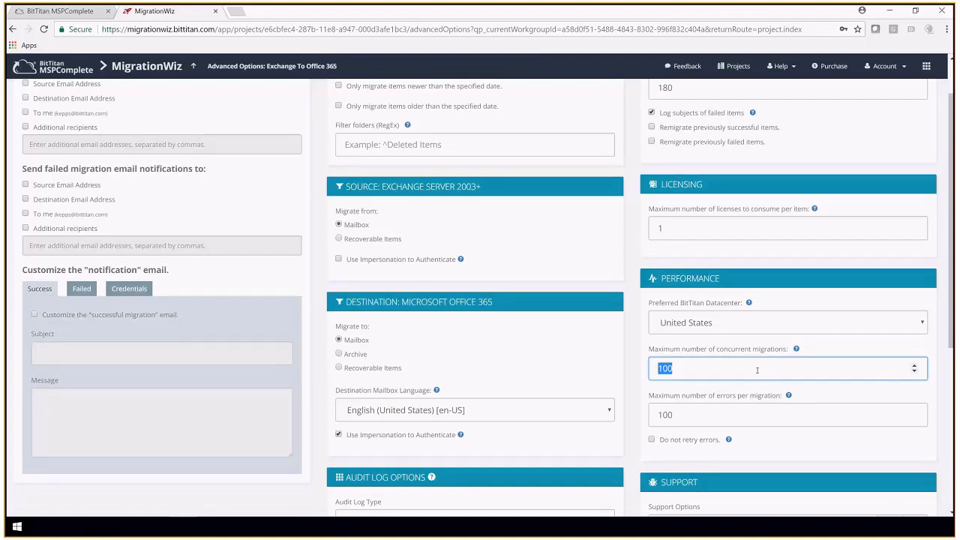
type("25")
scroll(684, 403, "down", 1)
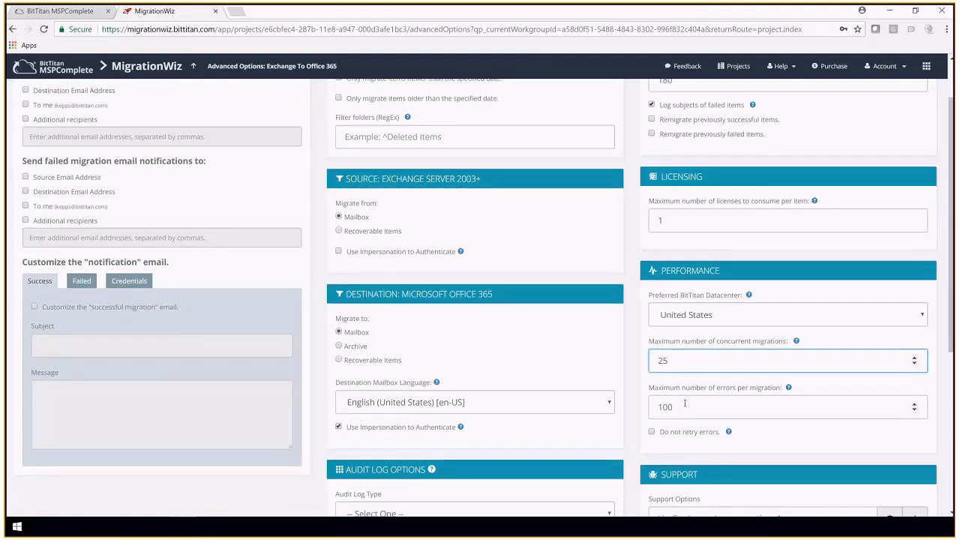
scroll(684, 404, "down", 4)
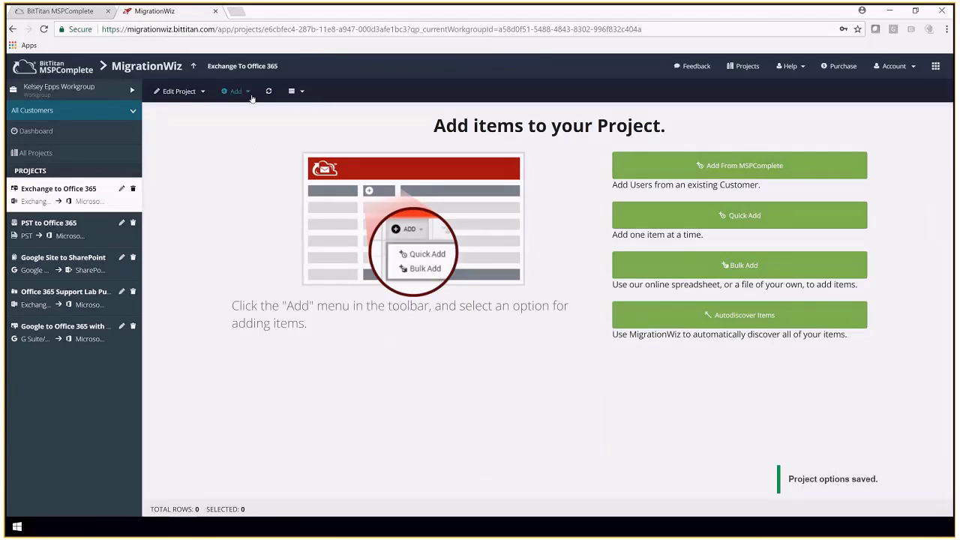
- Add all of the customer's users from MSPComplete, User1 through User5, to the project
left_click(249, 93)
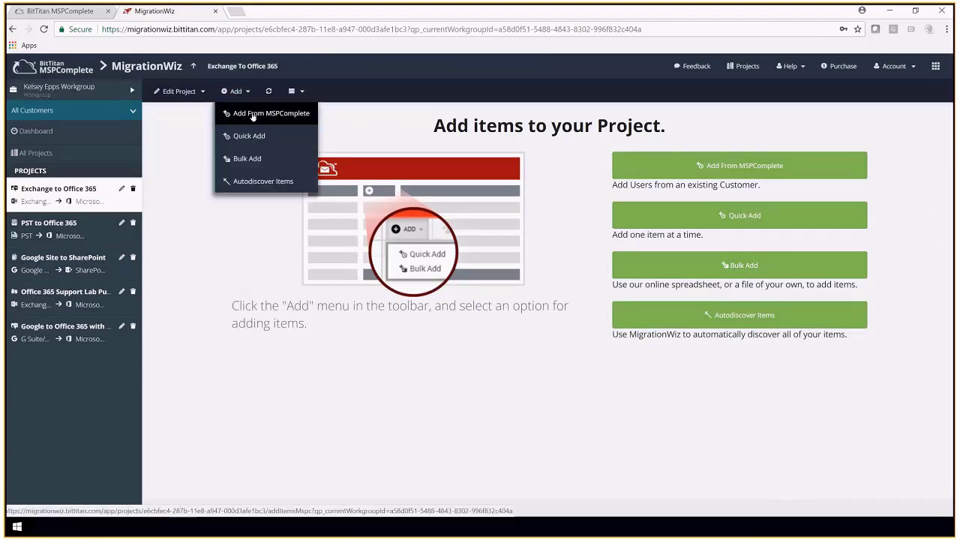
left_click(252, 114)
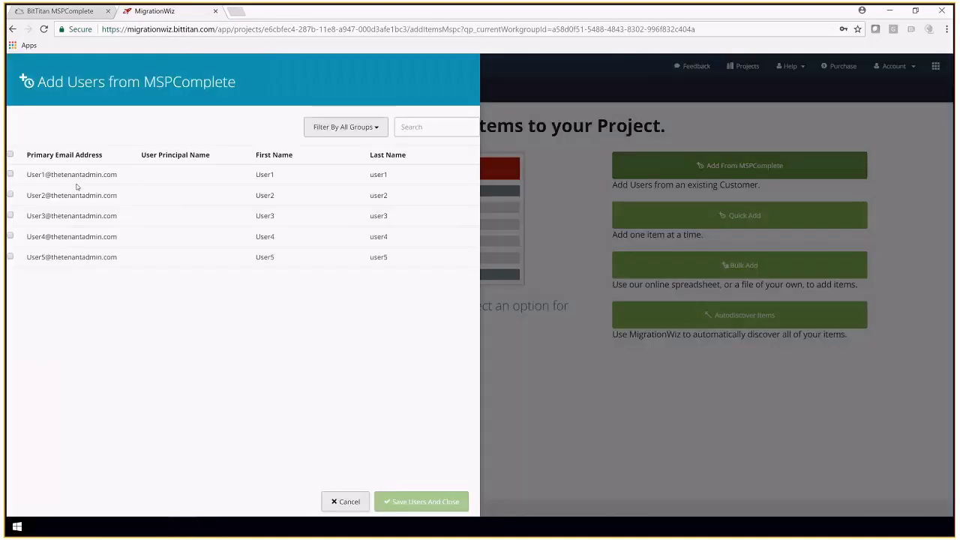
left_click(420, 501)
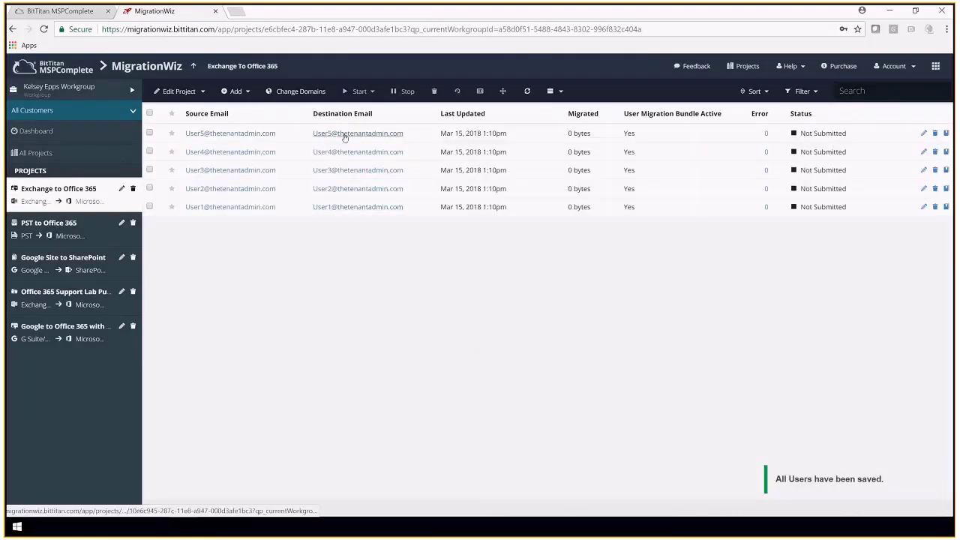
- Verify the credentials of all users in the project and refresh their migration status
left_click(149, 113)
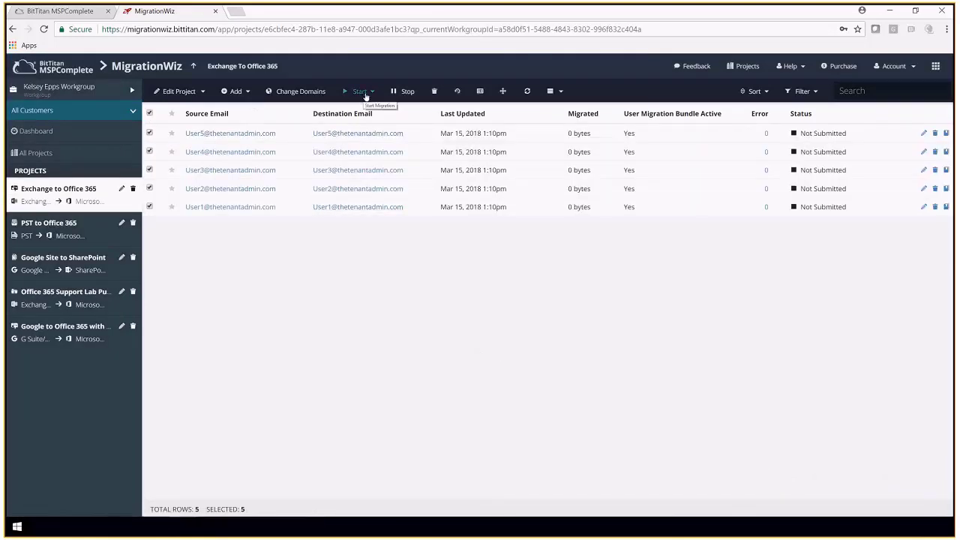
left_click(359, 91)
left_click(369, 115)
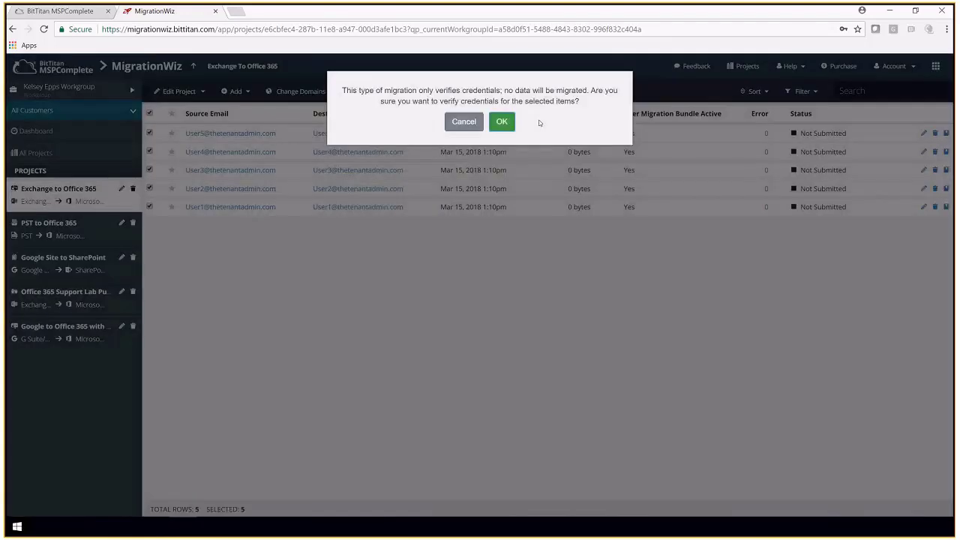
left_click(503, 125)
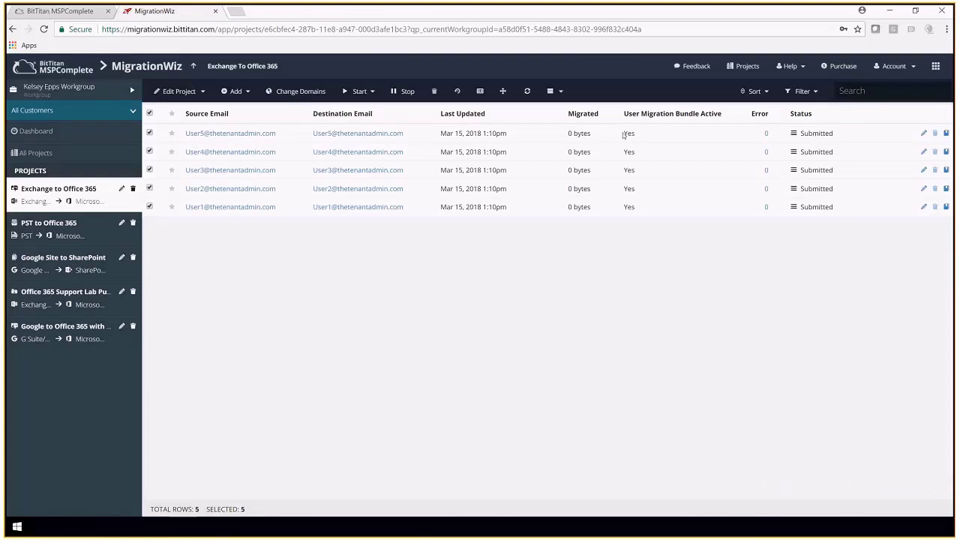
left_click(527, 92)
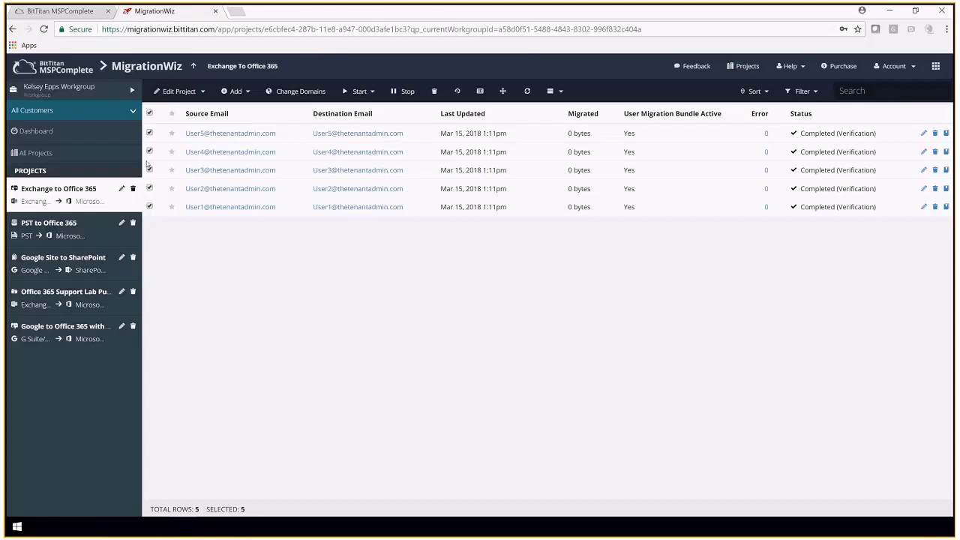
- Run a pre-stage migration of the selected users' mail older than 90 days and refresh the status
left_click(366, 91)
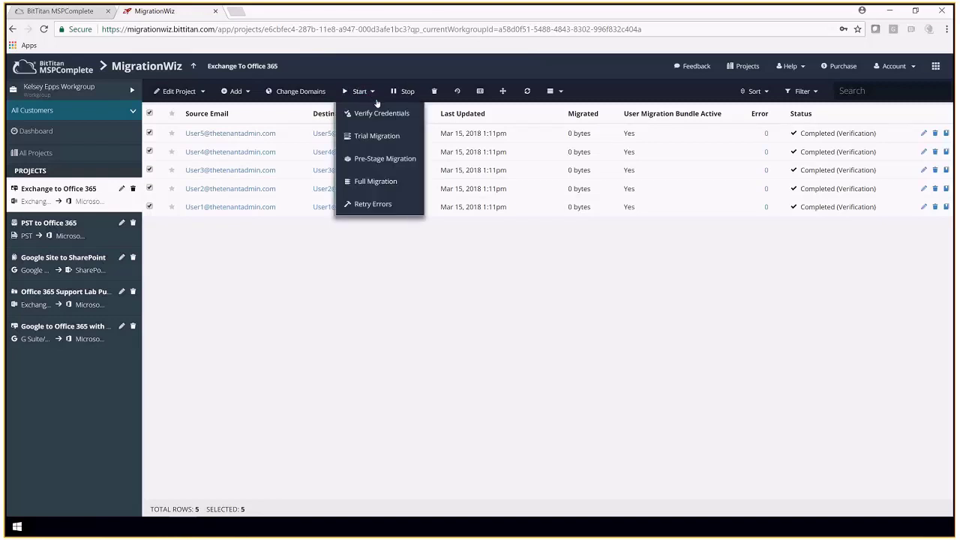
left_click(376, 159)
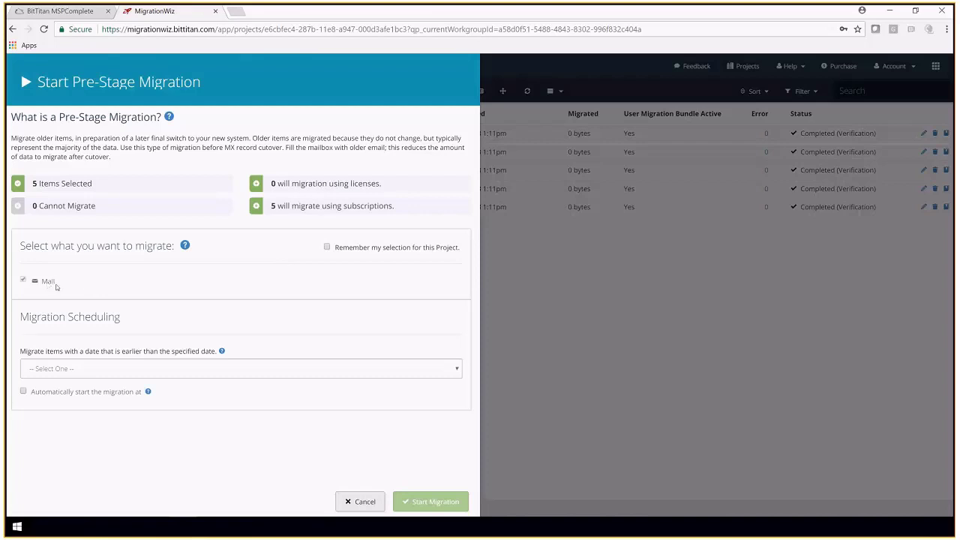
left_click(160, 370)
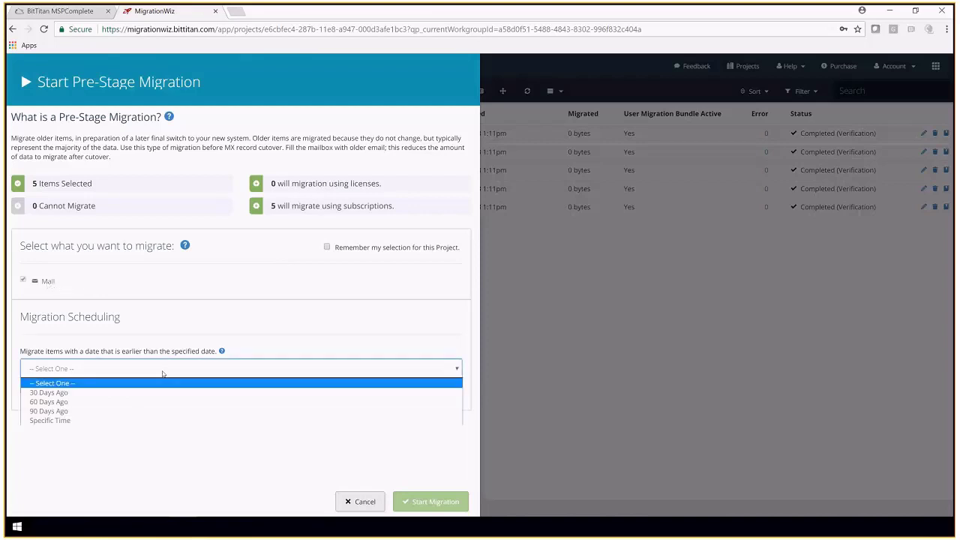
left_click(126, 410)
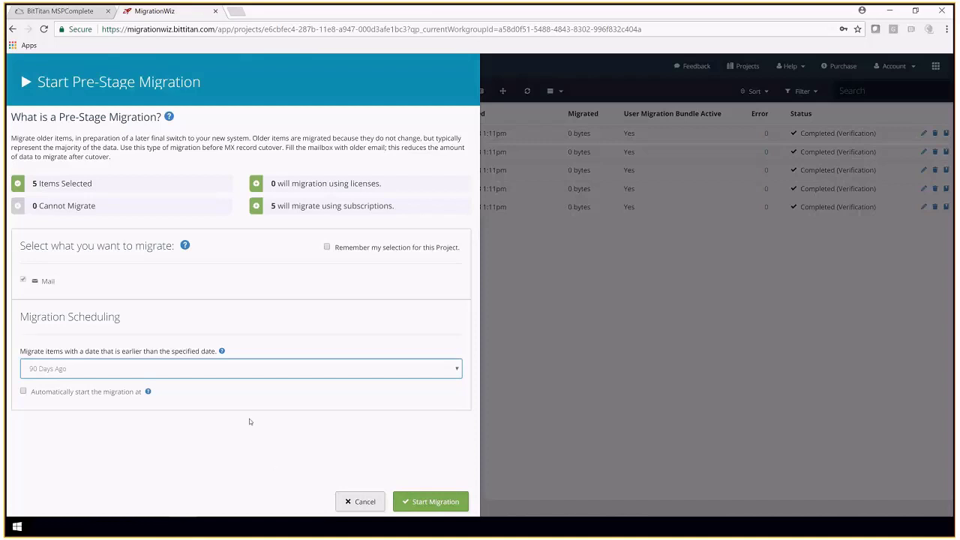
left_click(441, 502)
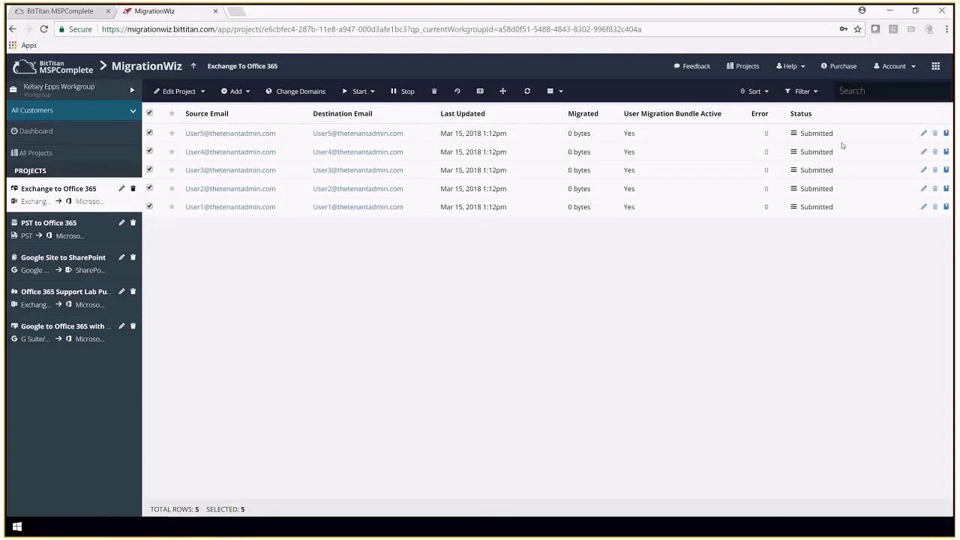
left_click(528, 93)
left_click(529, 93)
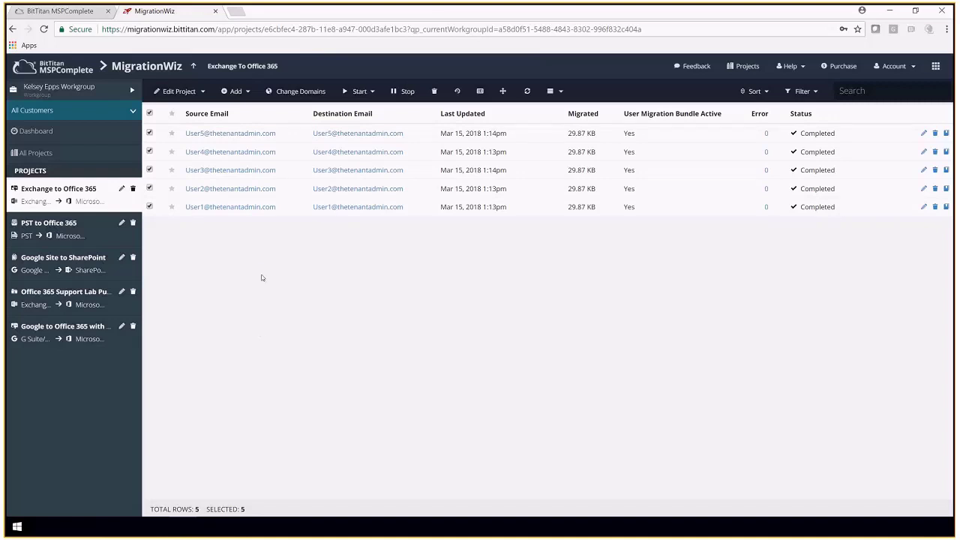
- Run a full migration of all item types for the selected users and refresh the status until it finishes
left_click(372, 92)
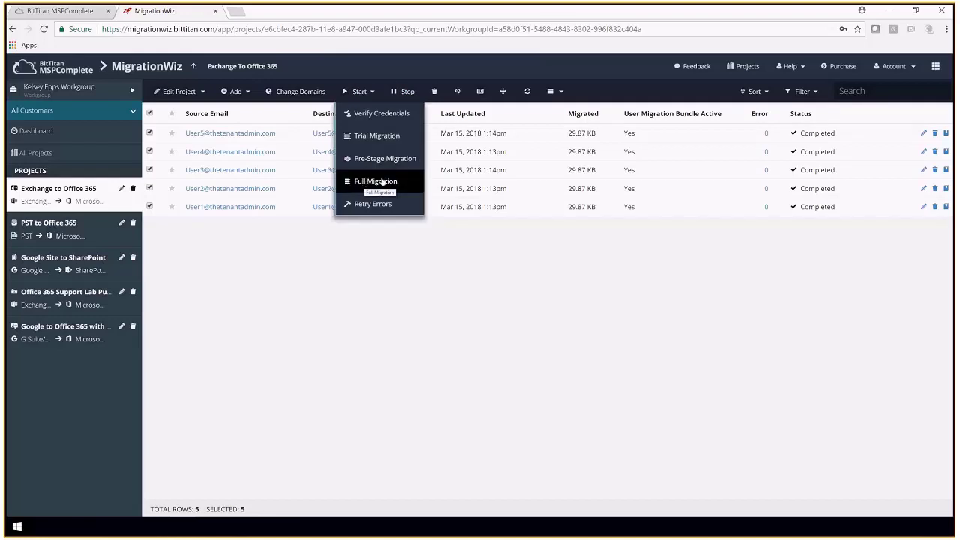
left_click(367, 182)
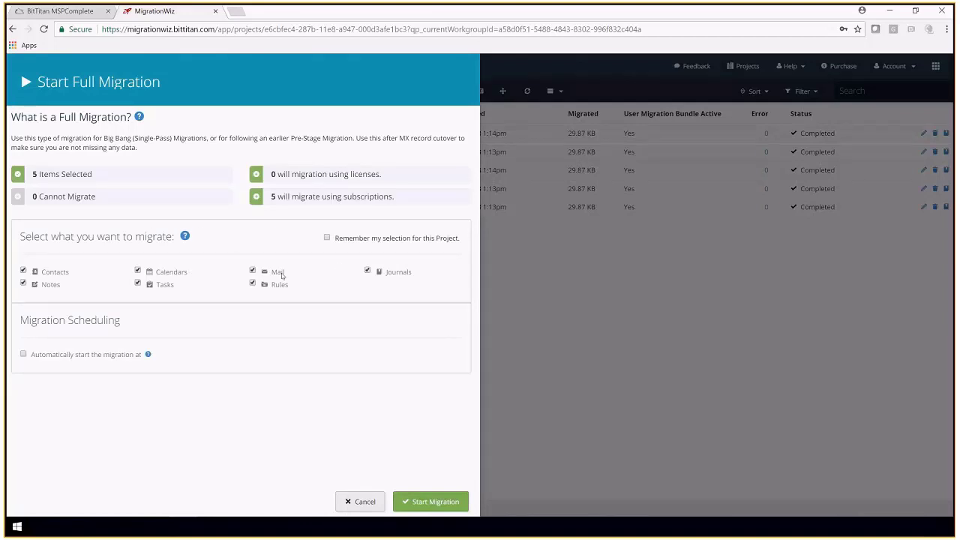
left_click(435, 502)
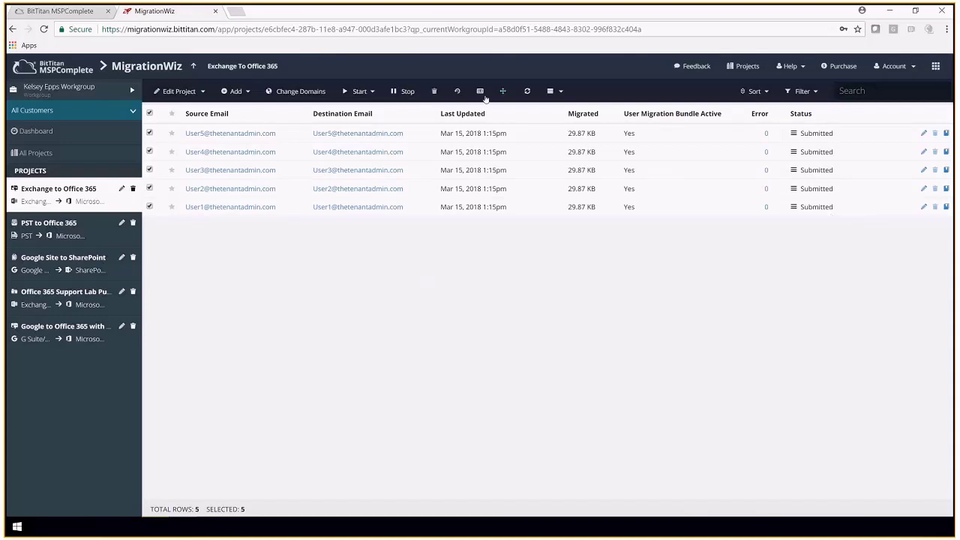
left_click(527, 93)
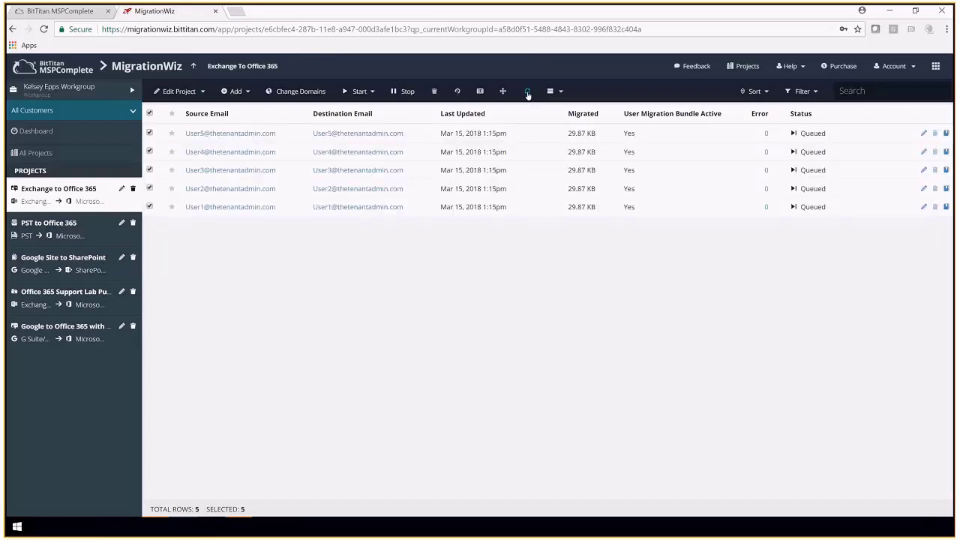
left_click(527, 93)
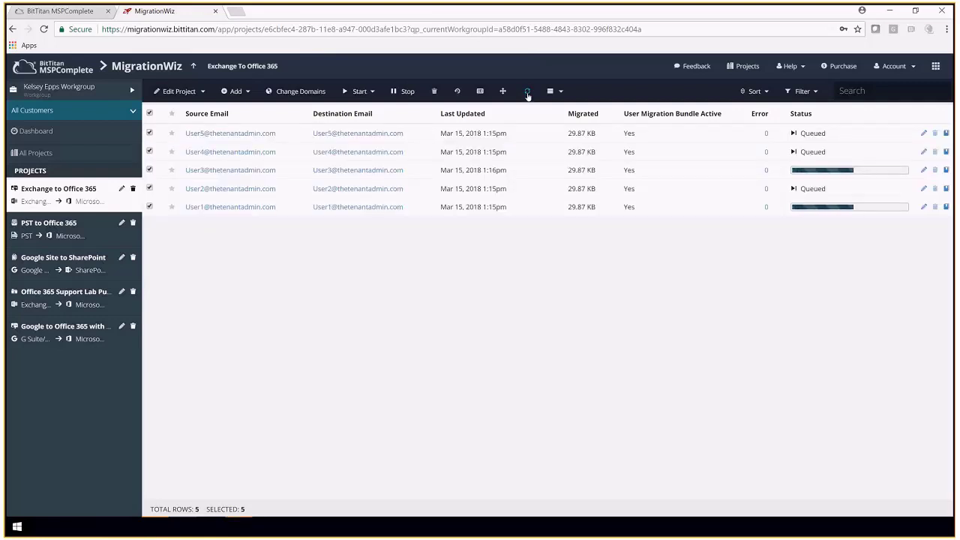
left_click(527, 93)
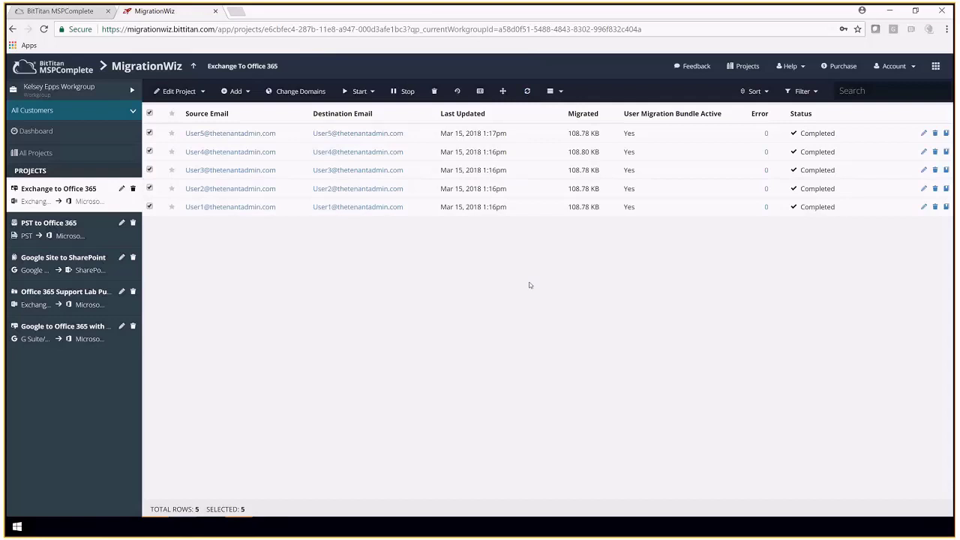